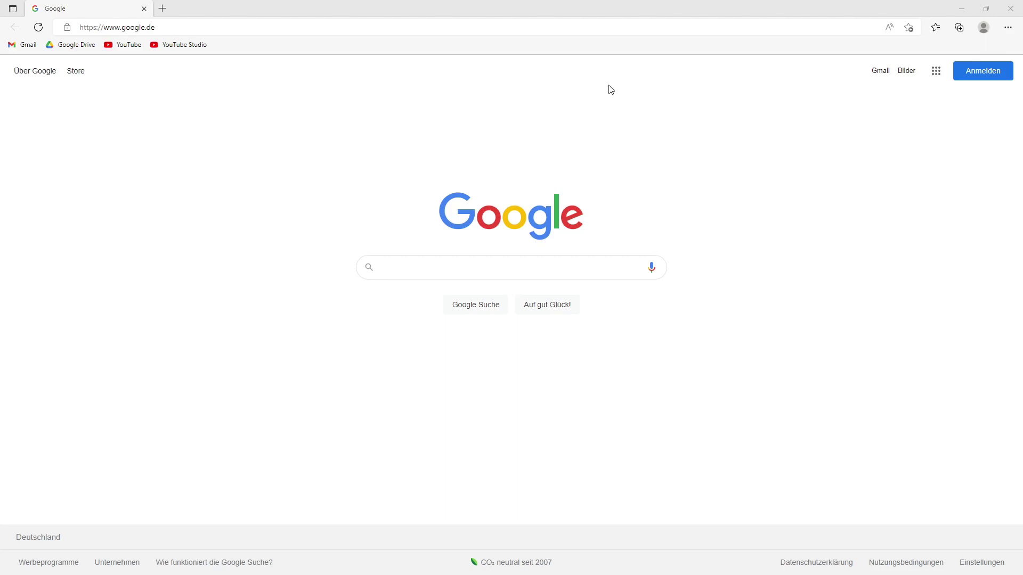
Step: Go to utasplaner.com in Edge, fixing the mistyped address first
click(594, 34)
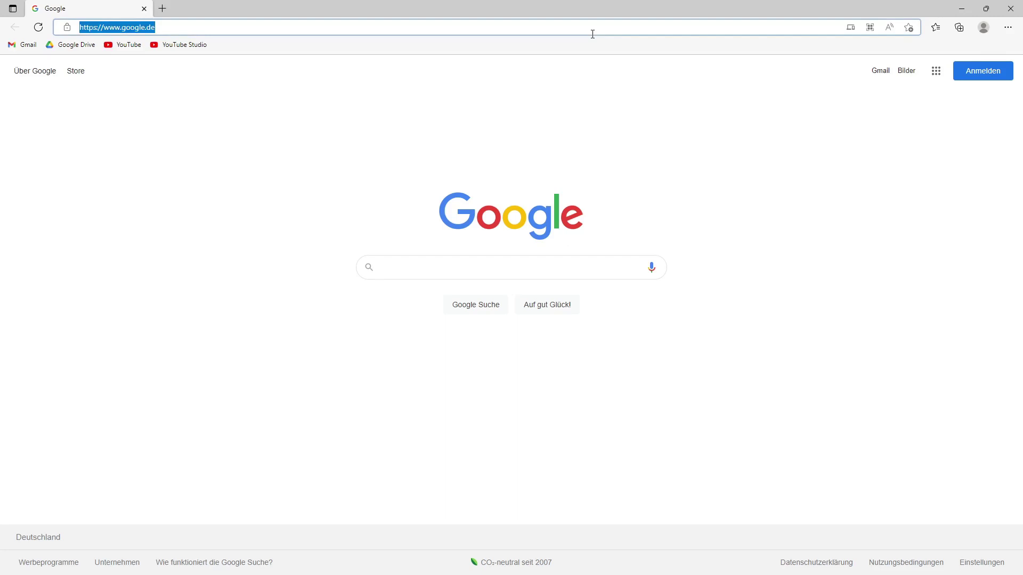
text(utasp)
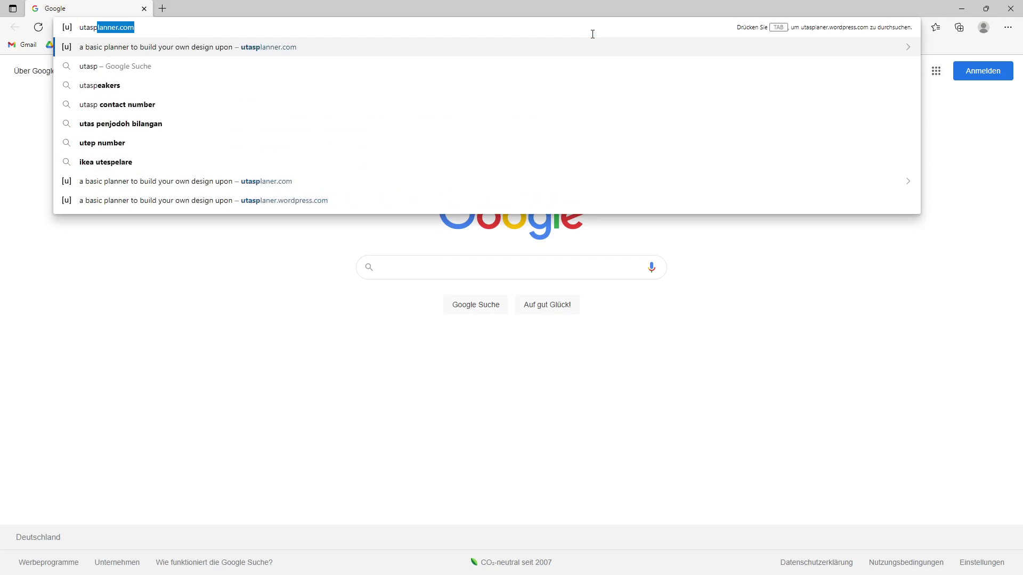
text(lanner.co)
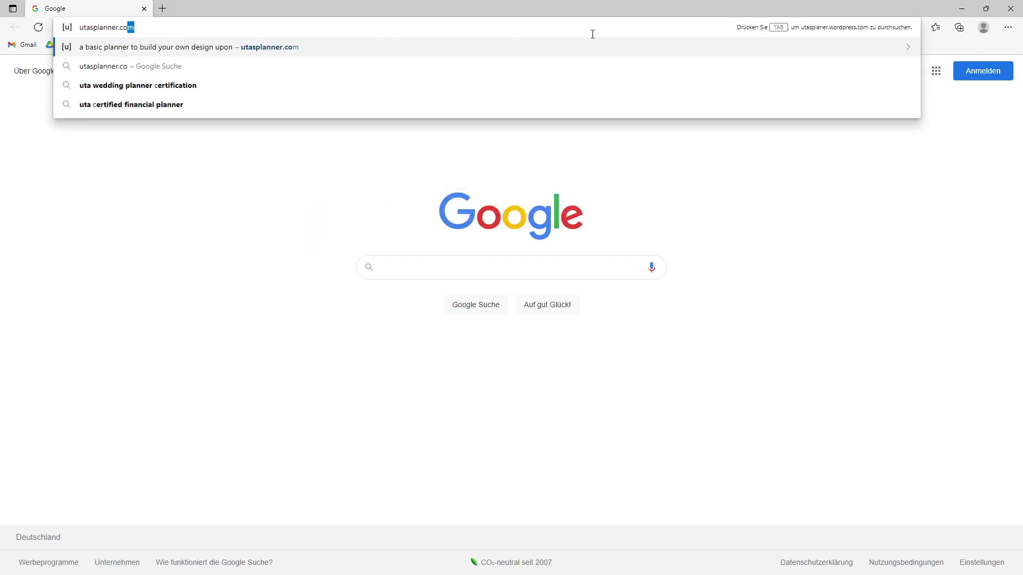
text(m)
key(BackSpace)
key(BackSpace)
key(BackSpace)
key(BackSpace)
key(BackSpace)
key(BackSpace)
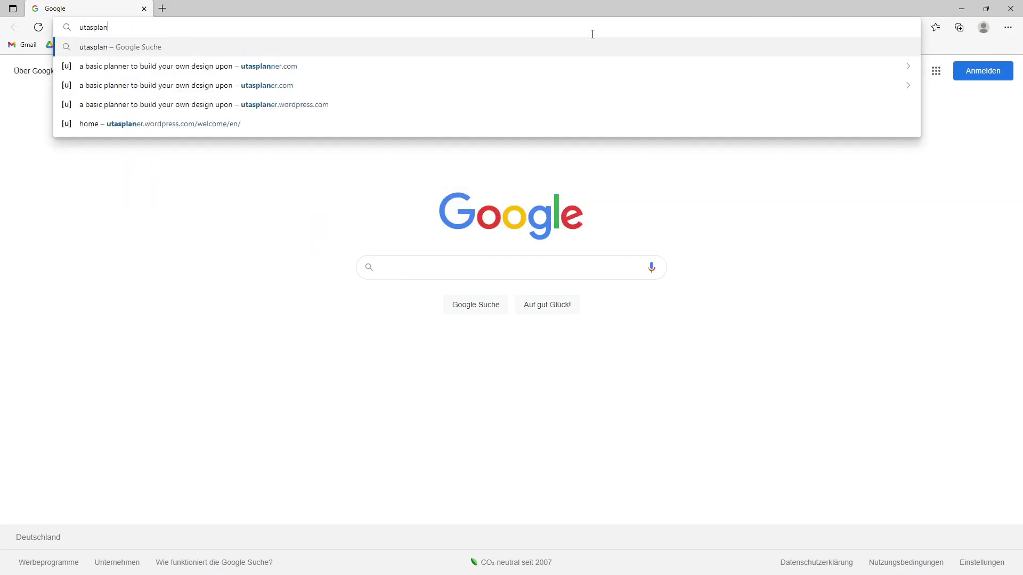
text(er.com)
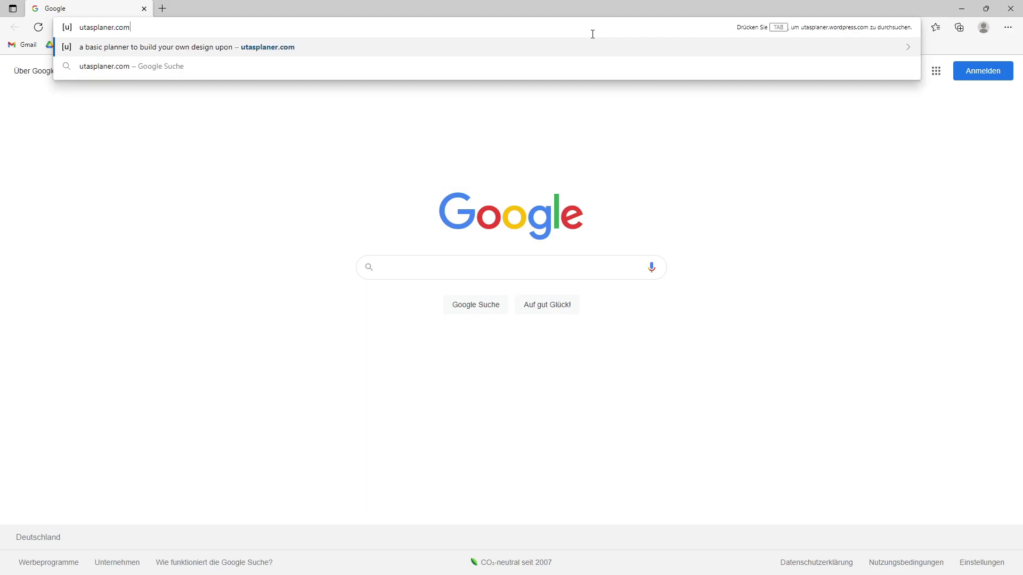
key(Return)
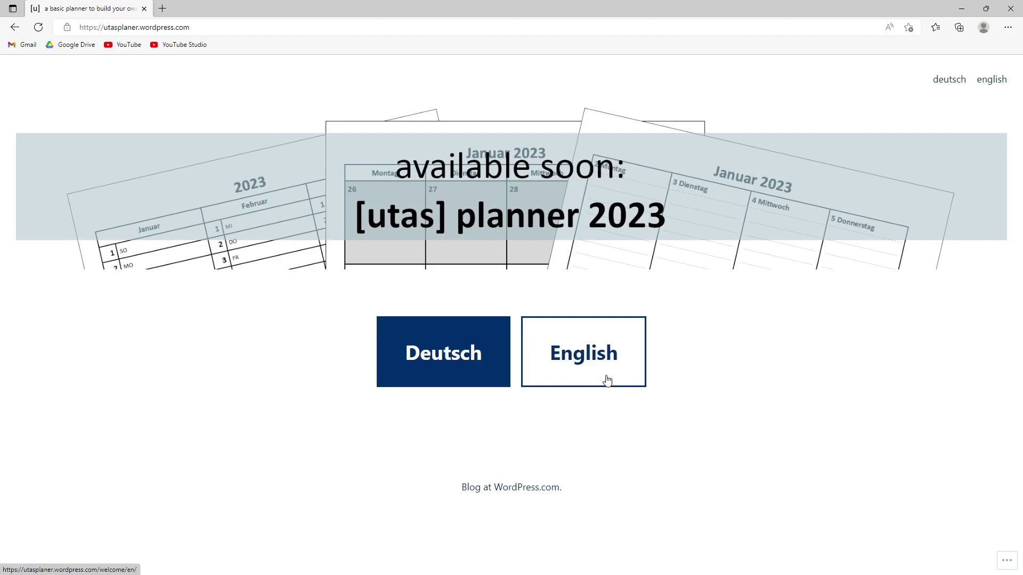
Step: Switch the site to English and read down to the newsletter sign-up offer
click(583, 359)
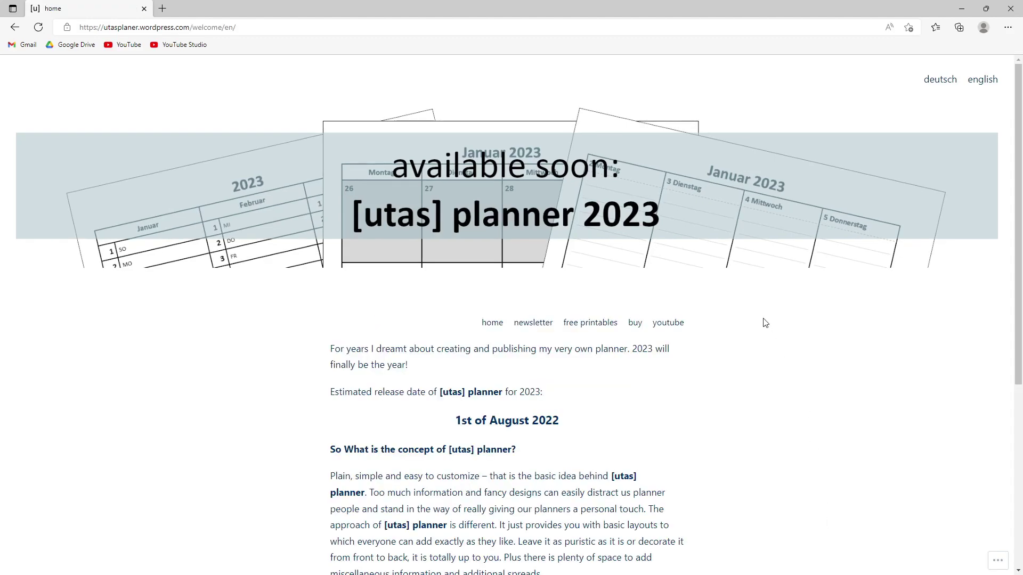
scroll(763, 322, down, 3)
scroll(763, 322, down, 1)
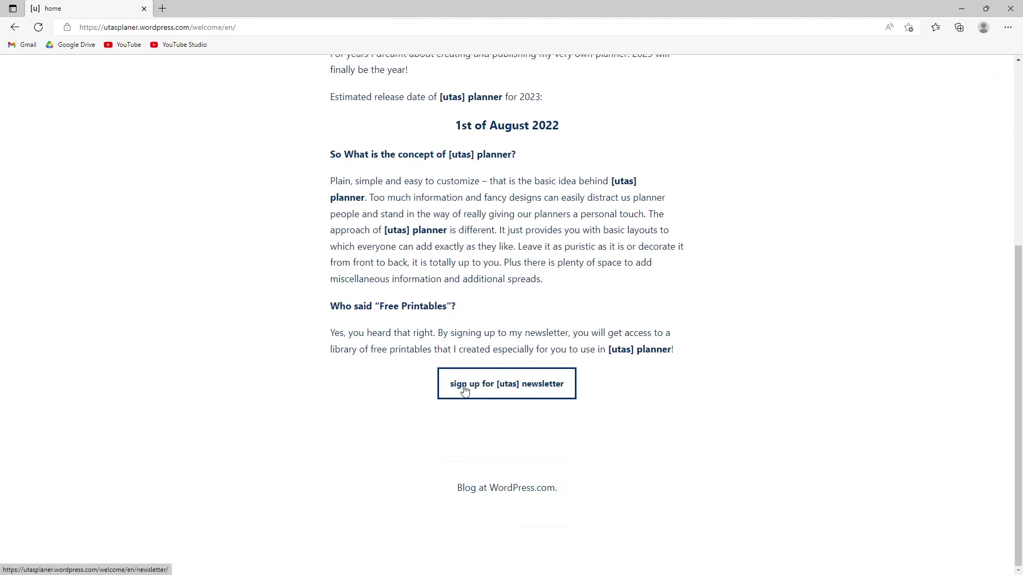
scroll(723, 318, up, 5)
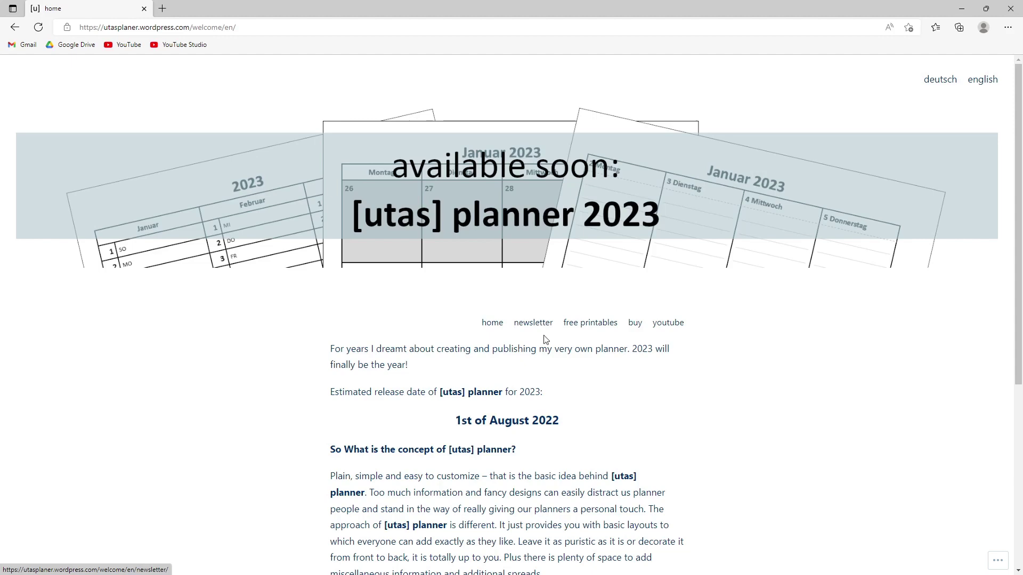
scroll(736, 390, down, 3)
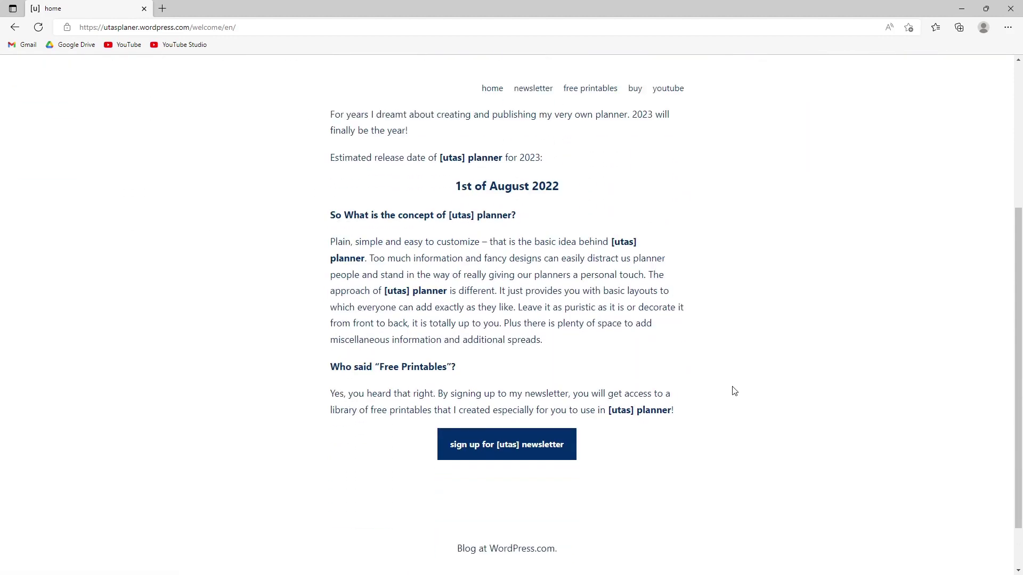
Step: Go to the 'sign up for [utas] newsletter' page and review its subscriber benefits and form
click(511, 452)
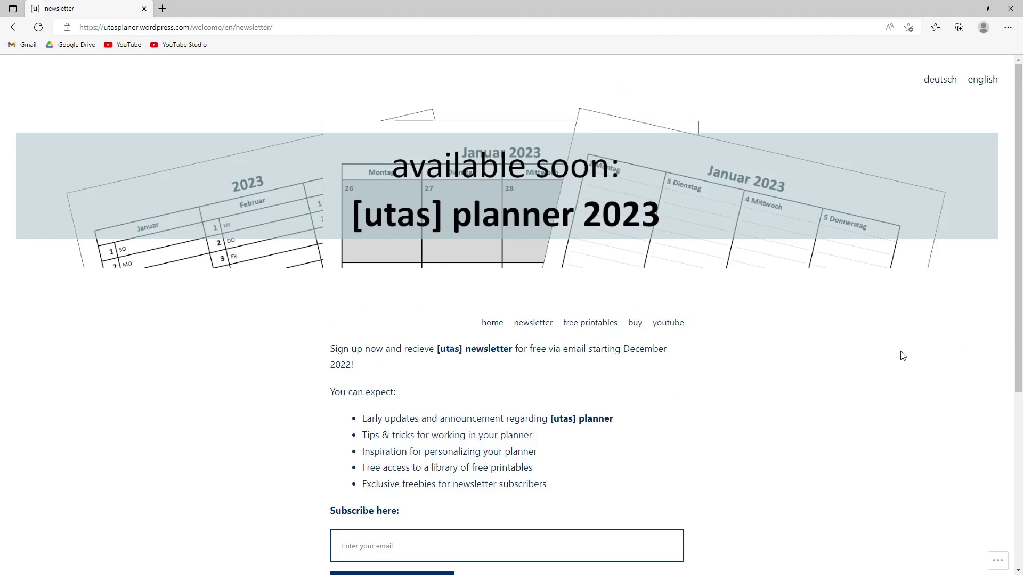
scroll(856, 353, down, 2)
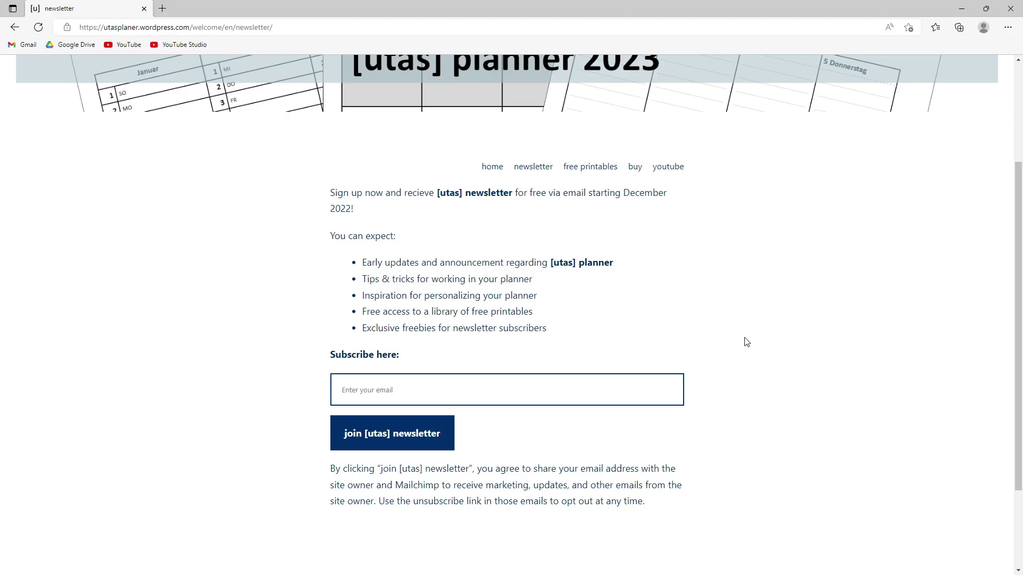
scroll(759, 362, up, 3)
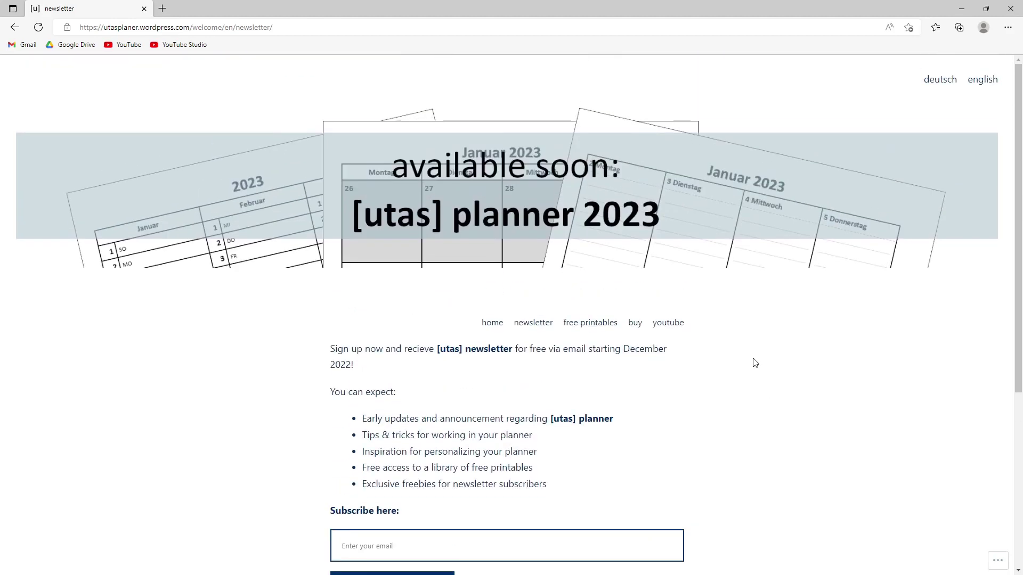
Step: Go to the free printables page and submit its password, correcting a typo
click(599, 326)
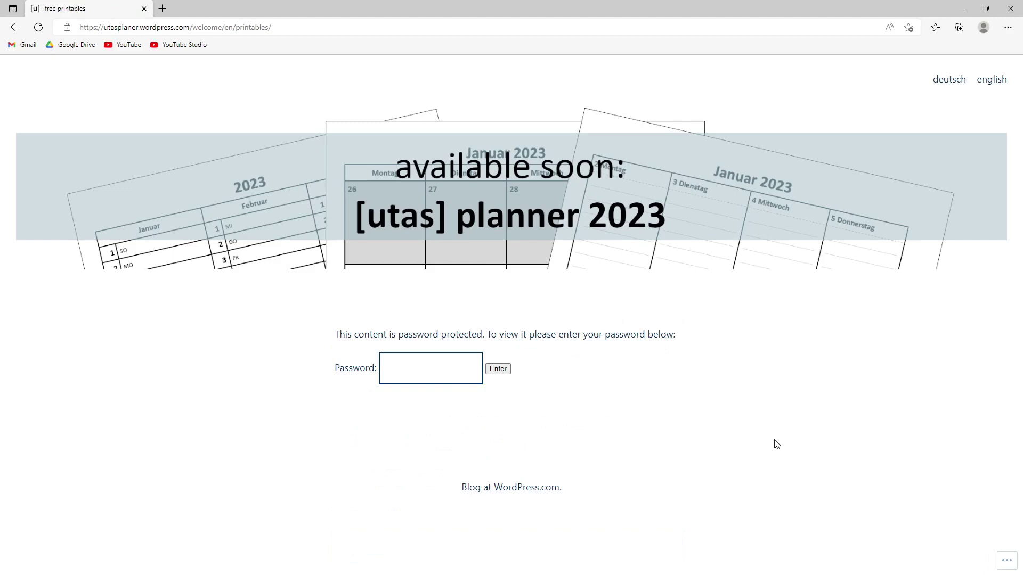
click(414, 365)
text(•••••)
key(BackSpace)
key(BackSpace)
text(••••)
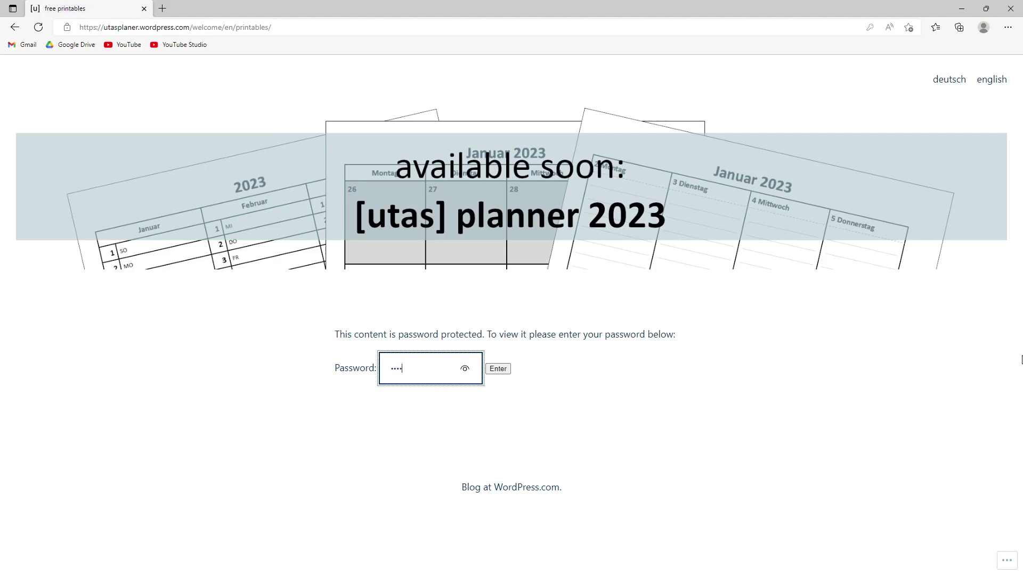
text(•••••)
key(Return)
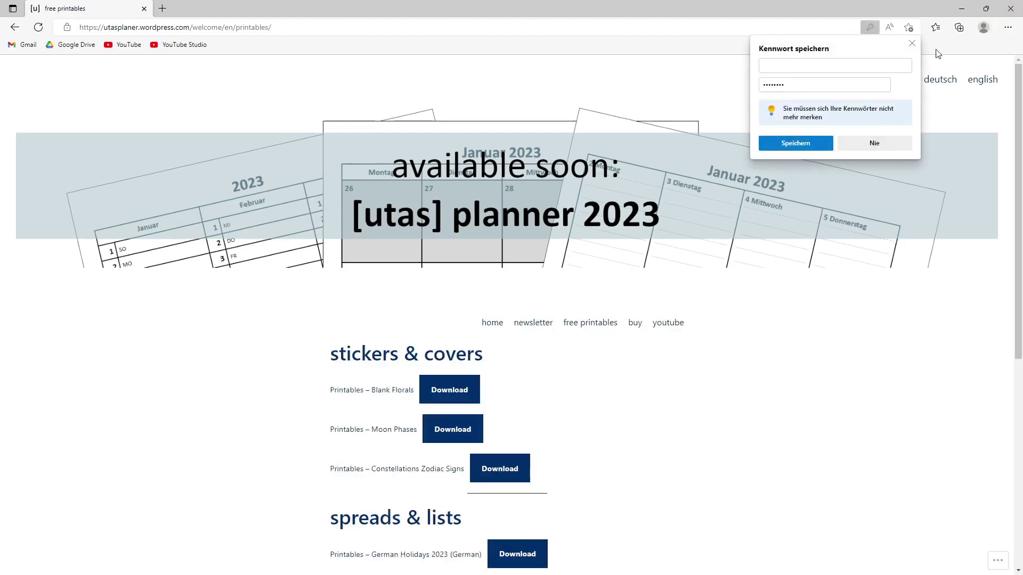
Step: Dismiss Edge's save-password prompt and download the Printables – Moon Phases file
click(912, 44)
scroll(662, 362, down, 2)
scroll(662, 361, down, 1)
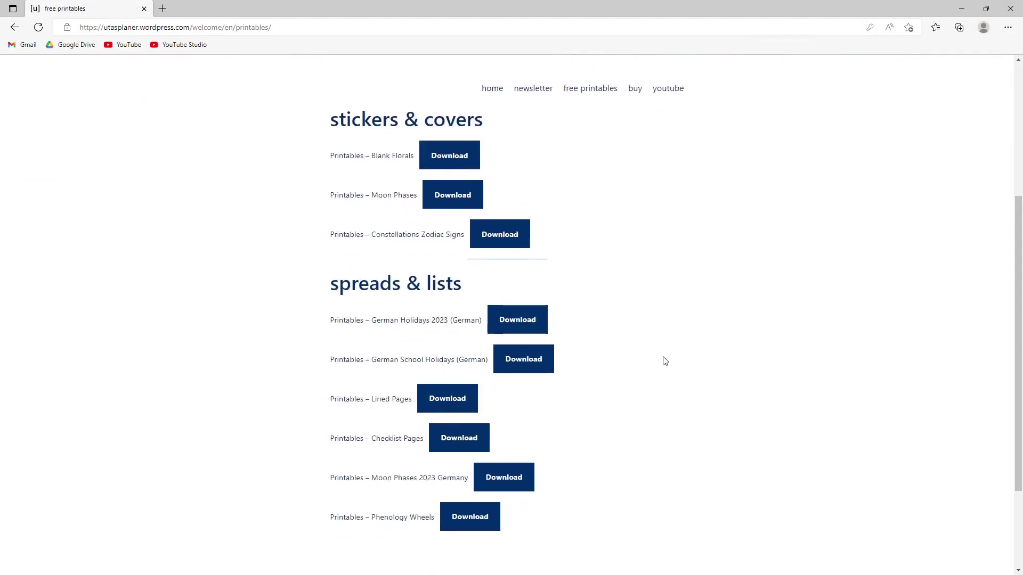
scroll(663, 362, down, 1)
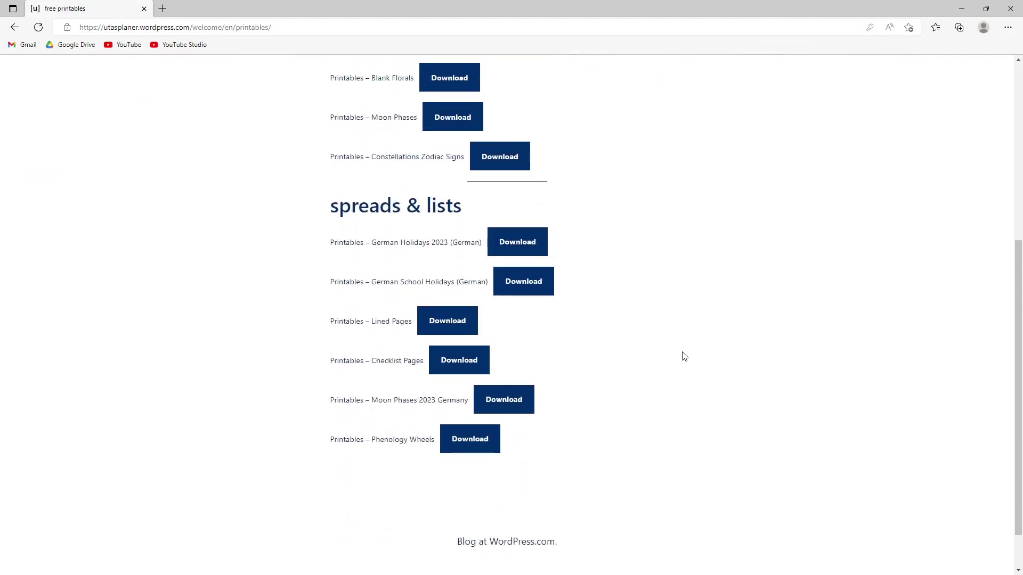
scroll(683, 357, up, 1)
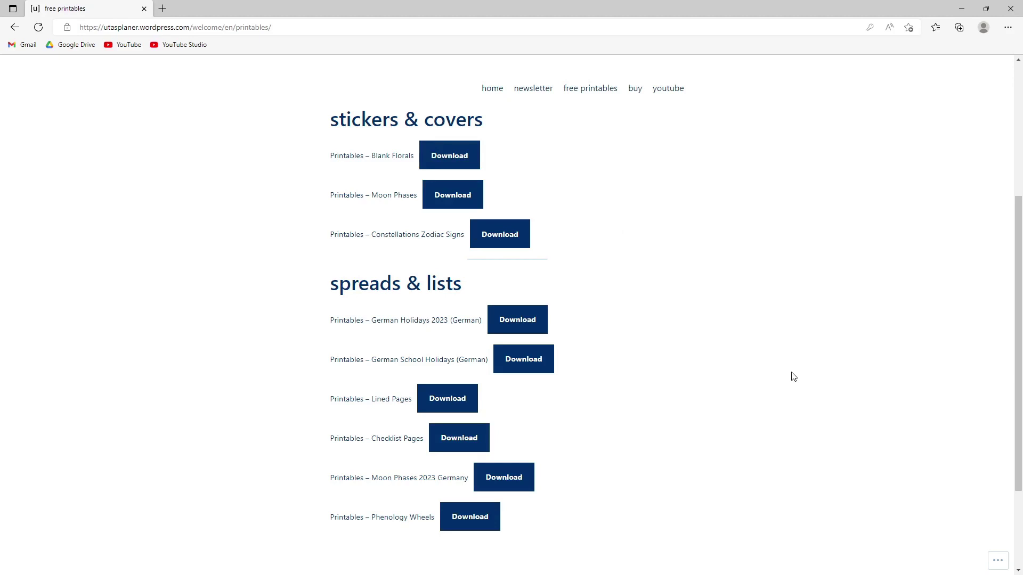
scroll(792, 376, up, 1)
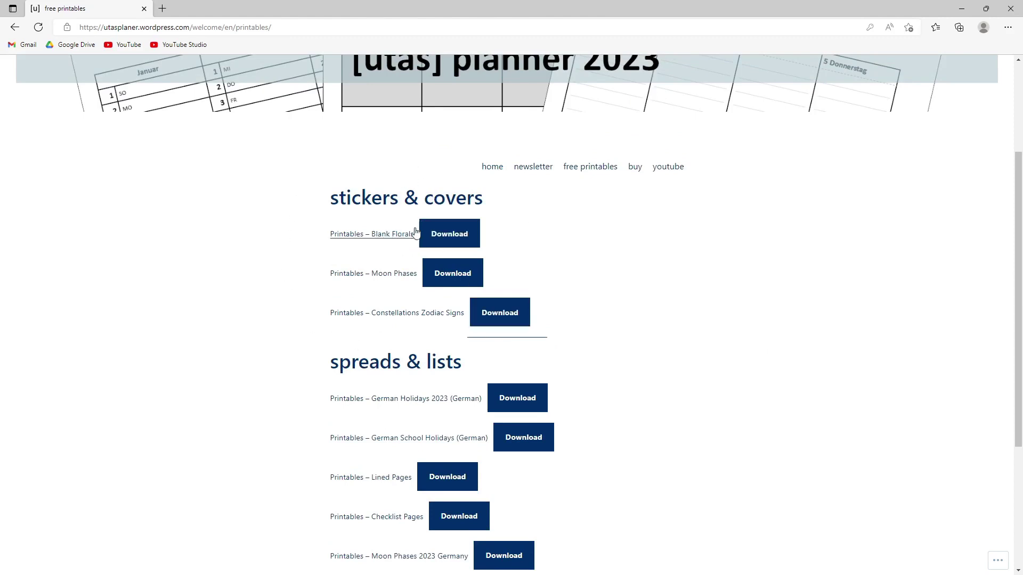
click(455, 271)
scroll(625, 346, down, 2)
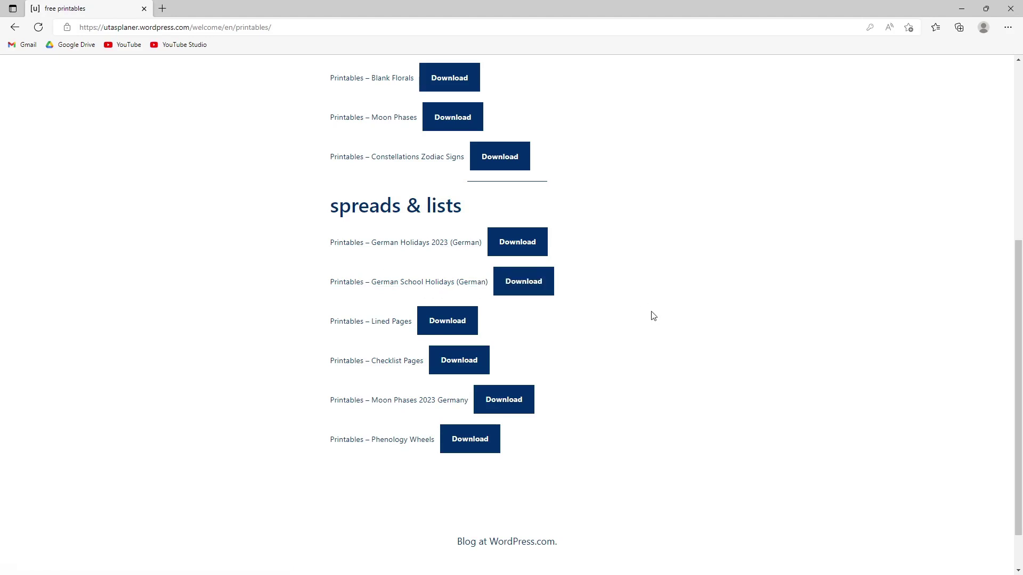
scroll(647, 317, down, 1)
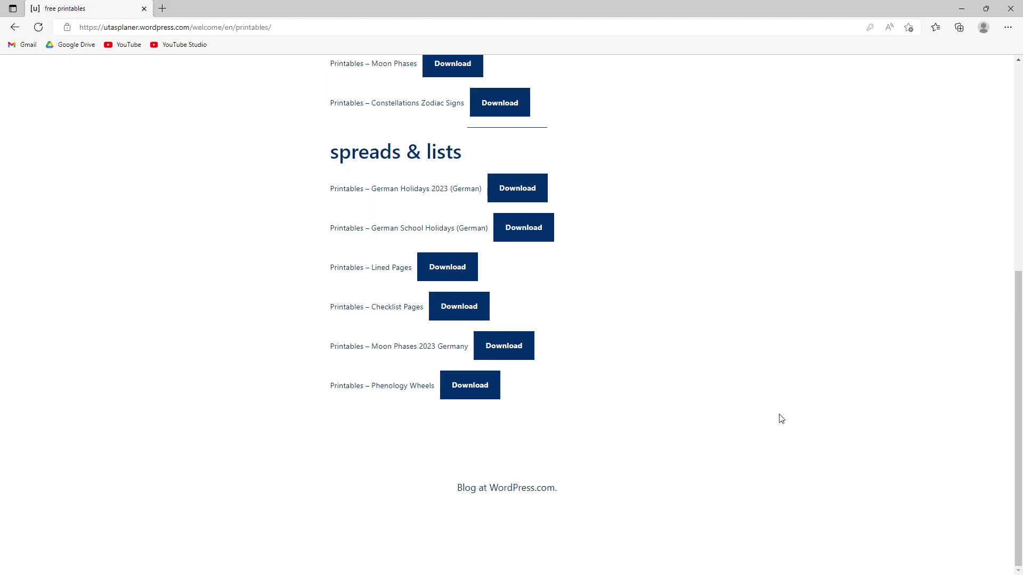
scroll(781, 419, up, 5)
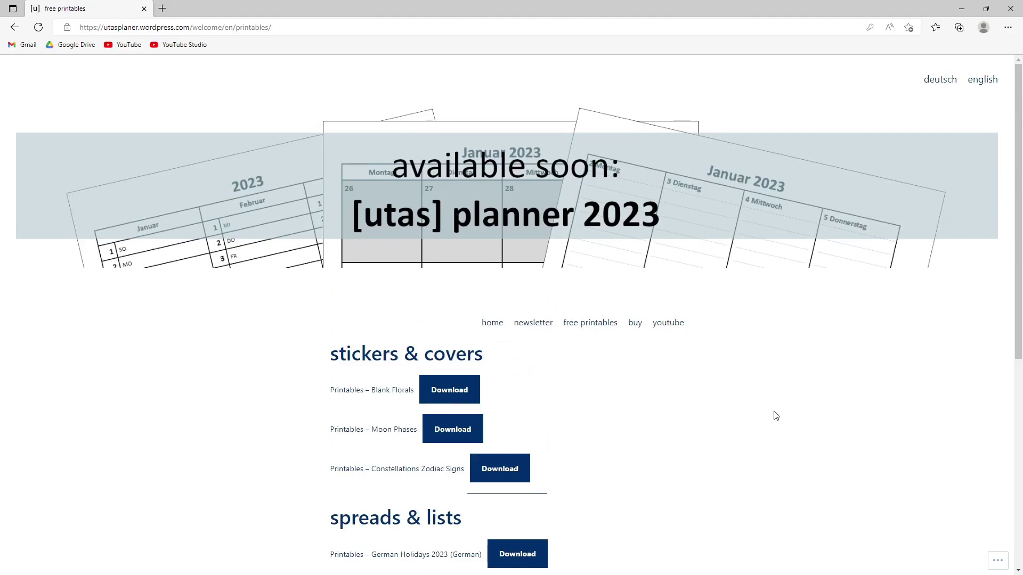
Step: Browse the buy page's Amazon links, open YouTube in a new tab, then return to buy
click(635, 327)
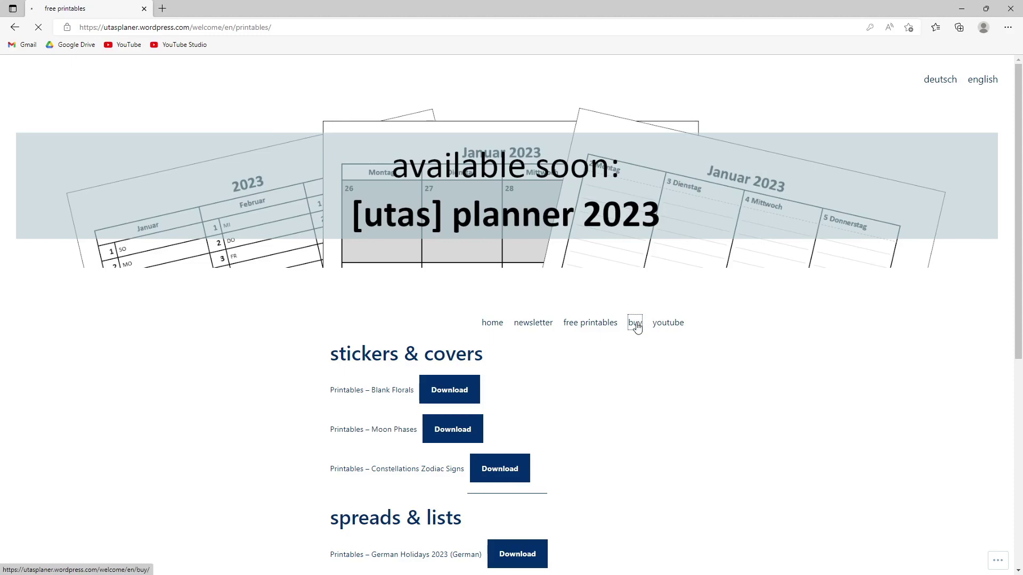
click(635, 324)
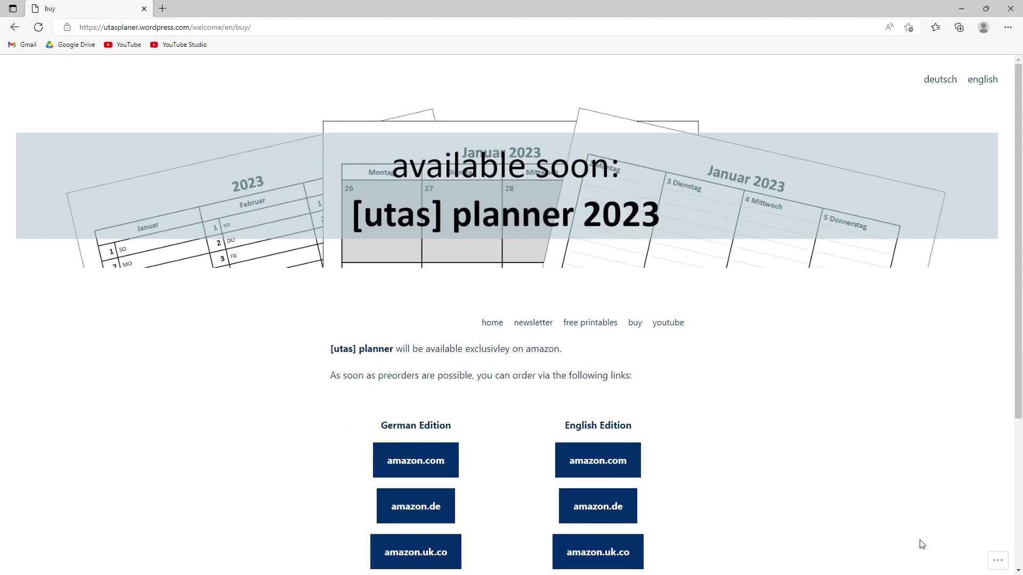
scroll(893, 485, down, 3)
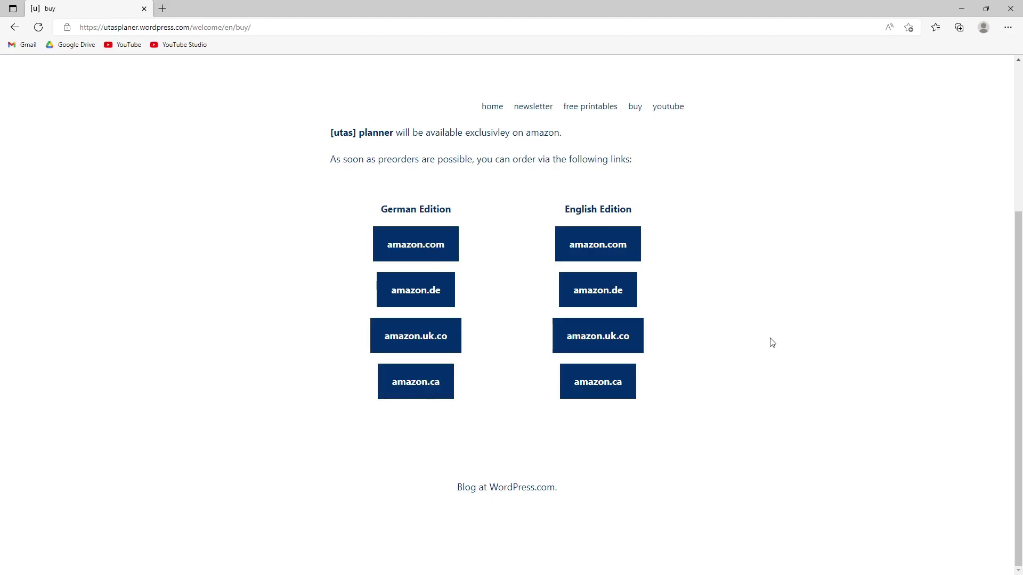
scroll(771, 342, up, 3)
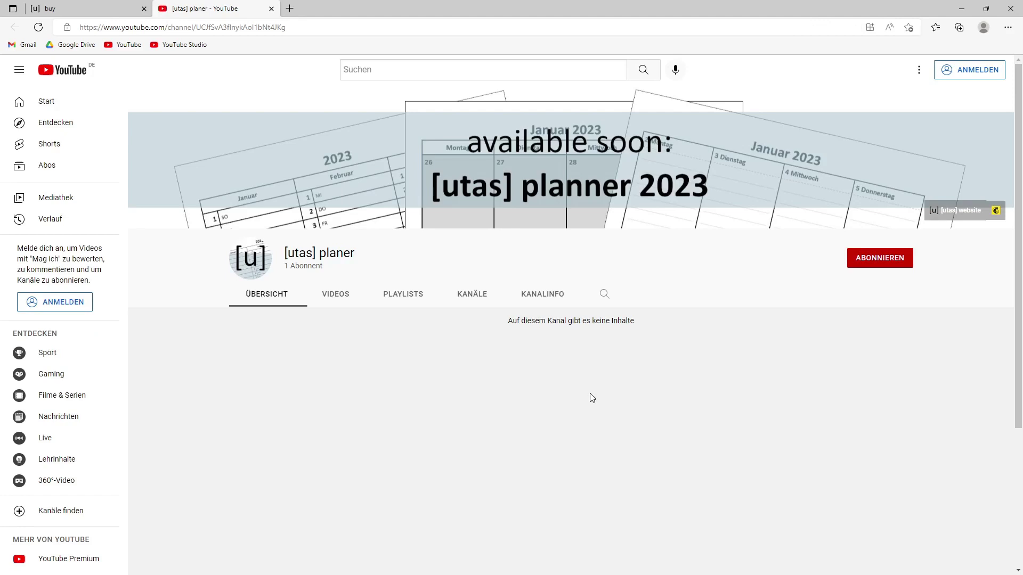
click(119, 8)
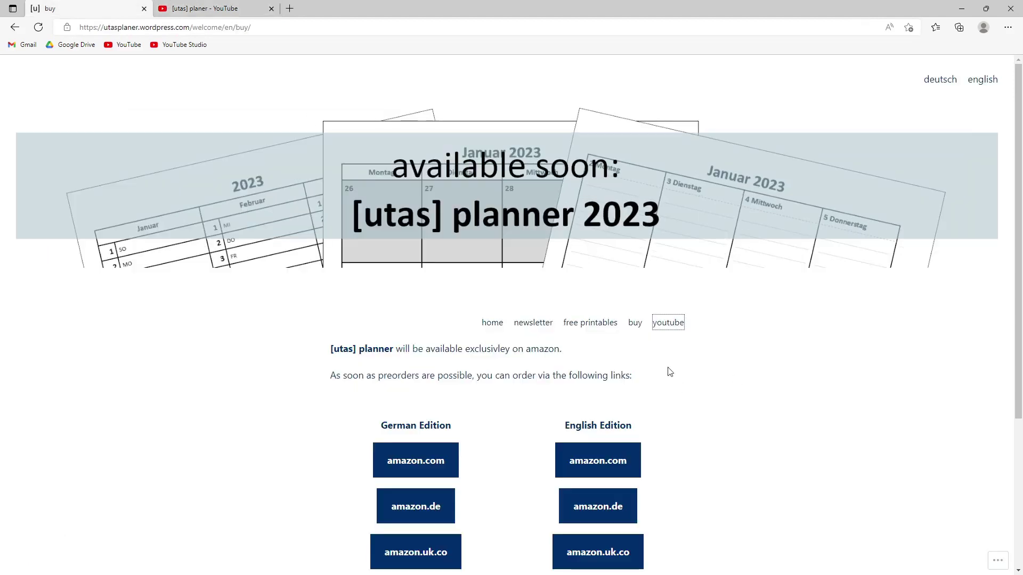
Step: Go to the newsletter page and scroll to its 'Subscribe here' email form
click(539, 324)
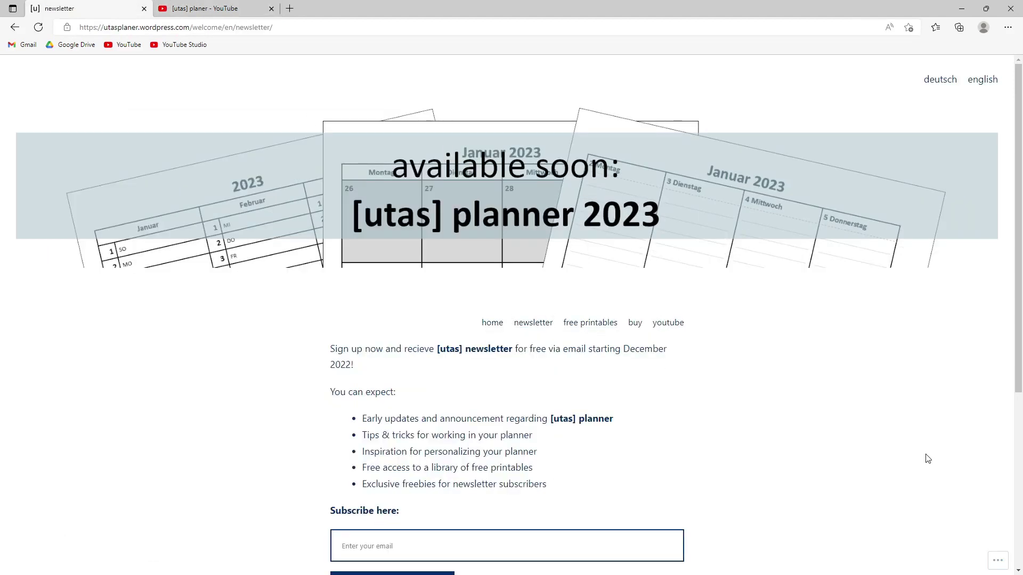
scroll(927, 460, down, 1)
scroll(928, 459, down, 1)
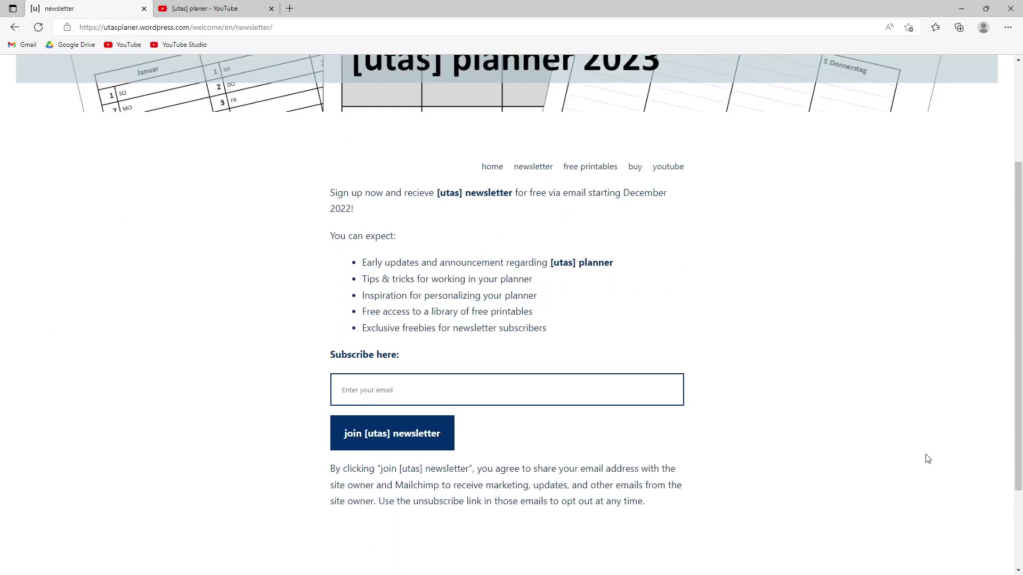